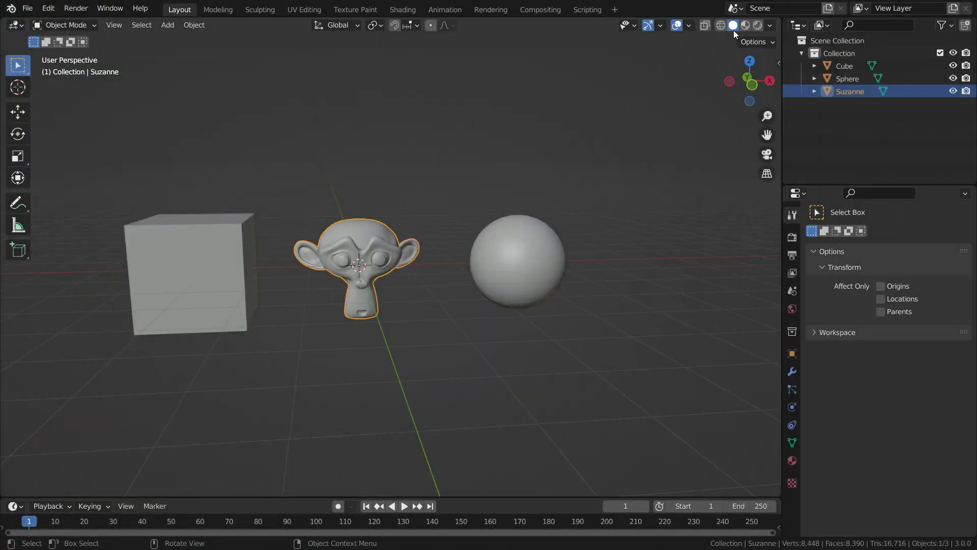
# Step: Orbit the viewport to look around the cube, Suzanne and the sphere
pyautogui.moveTo(487, 181); pyautogui.dragTo(457, 225, button='middle')
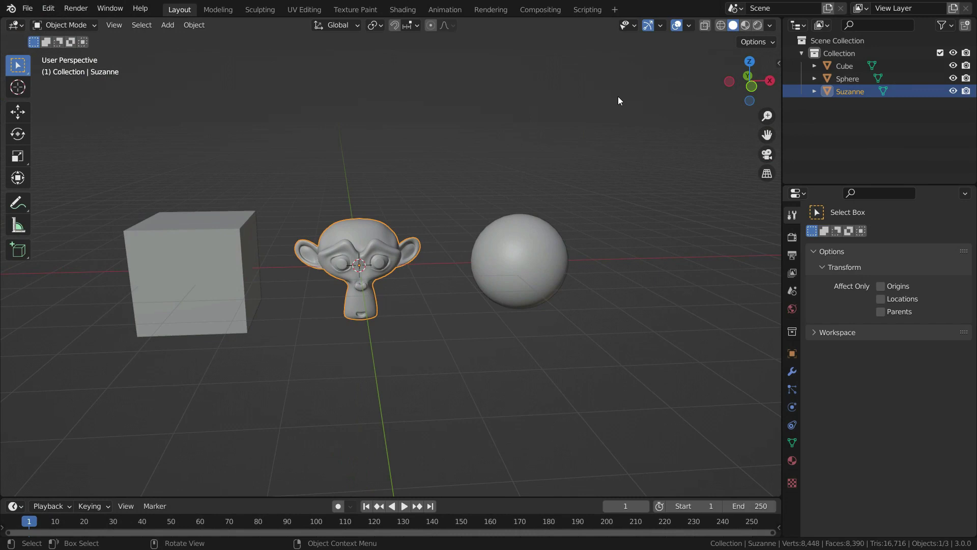
# Step: Switch to Material Preview and give the sphere a blue material named 'sphere'
pyautogui.click(746, 26)
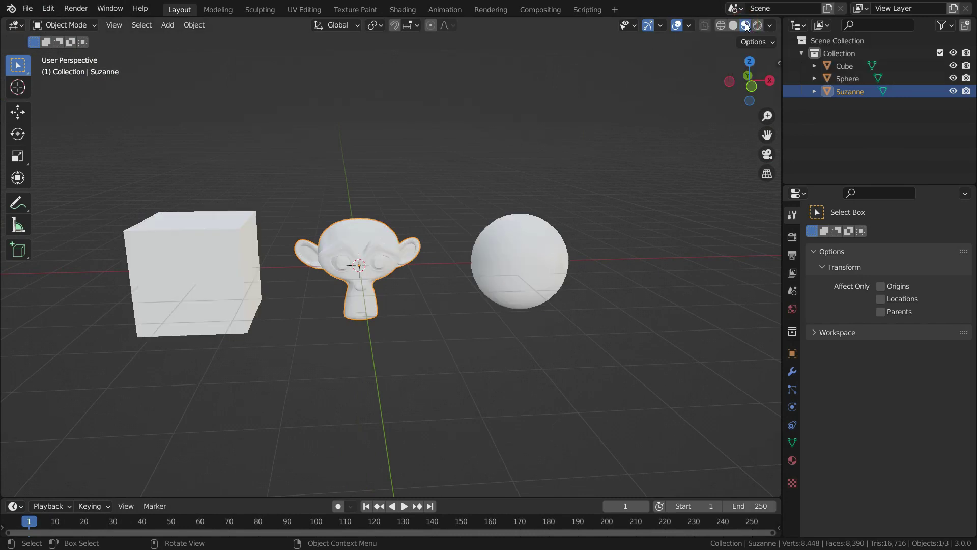
pyautogui.click(792, 460)
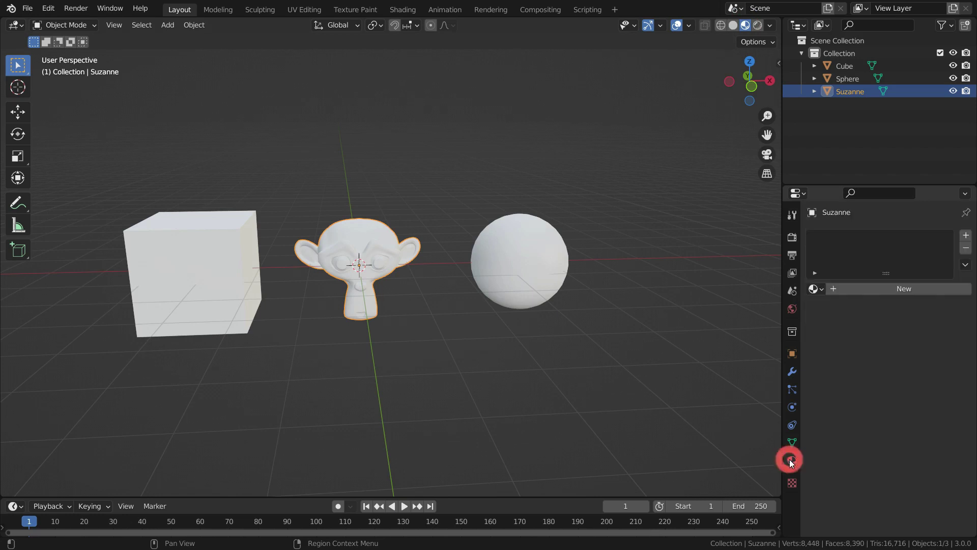
pyautogui.click(503, 271)
pyautogui.click(869, 288)
pyautogui.click(868, 288)
pyautogui.write('sphere')
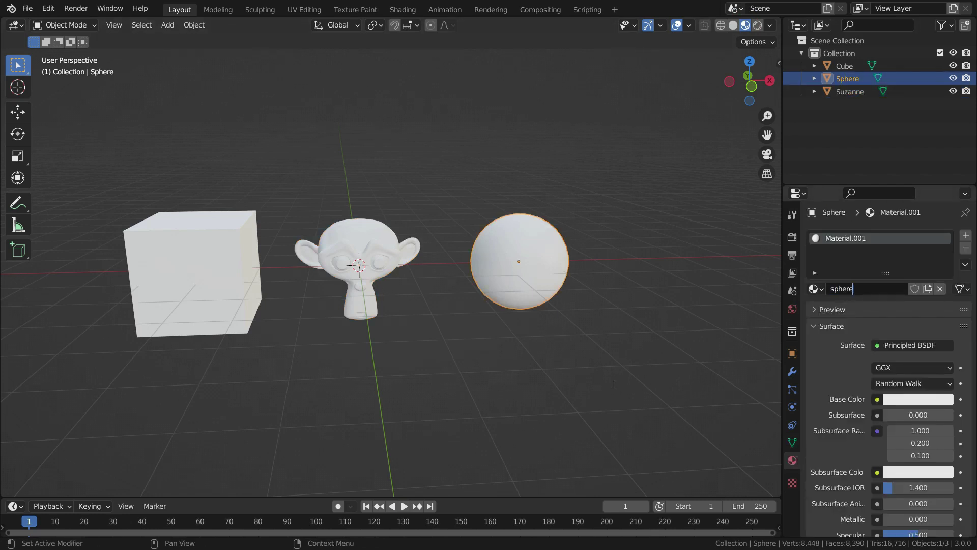
pyautogui.press('Return')
pyautogui.click(909, 399)
pyautogui.click(873, 298)
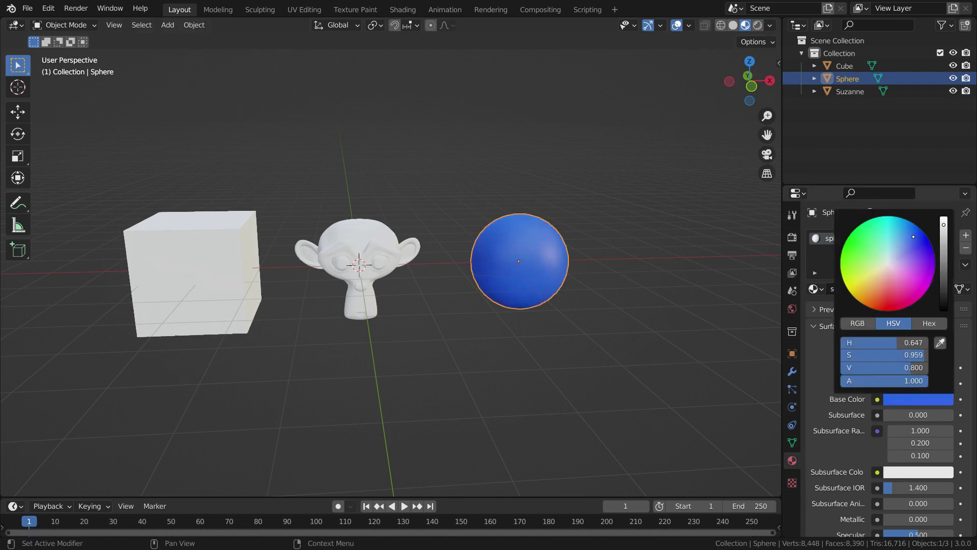
# Step: Give Suzanne a new green material named 'monkey'
pyautogui.click(360, 270)
pyautogui.click(869, 288)
pyautogui.doubleClick(866, 288)
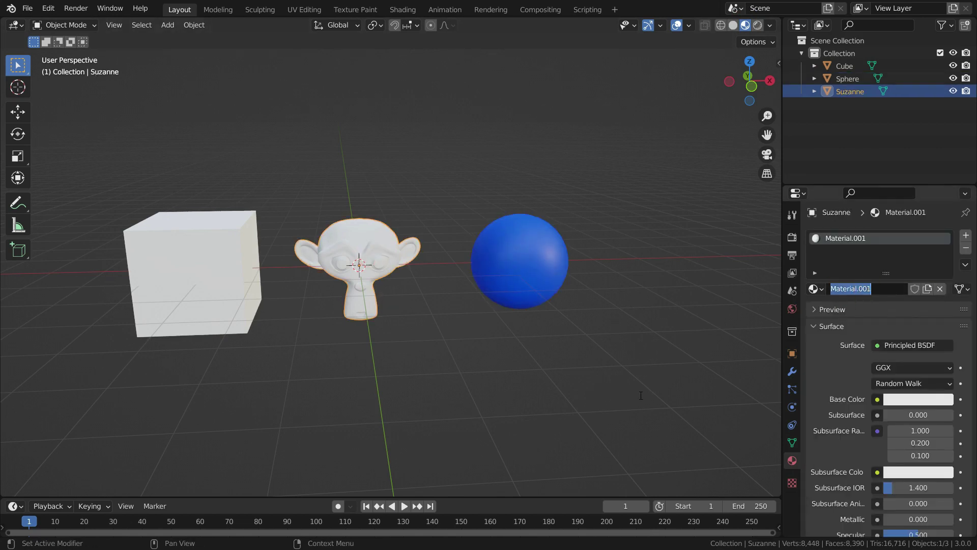
pyautogui.write('monkey')
pyautogui.press('Return')
pyautogui.click(919, 399)
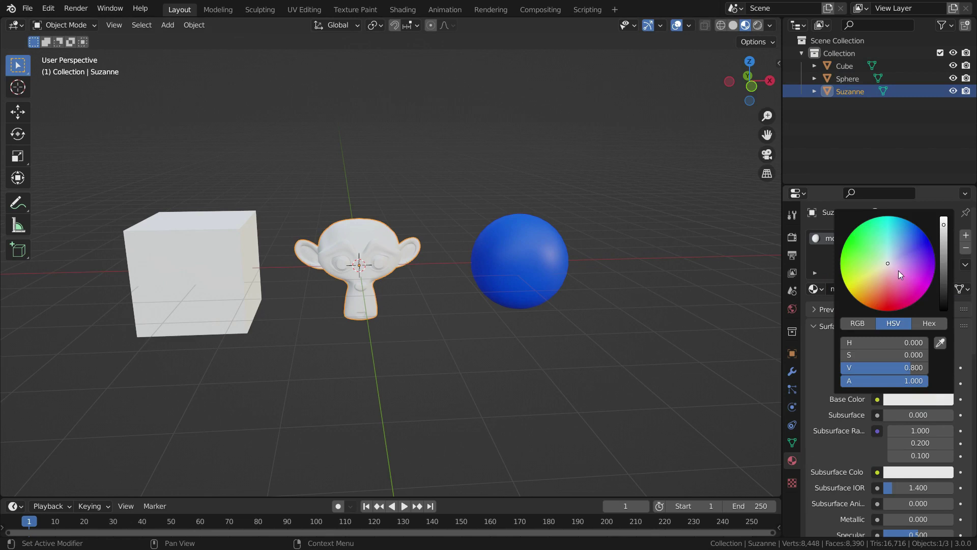
pyautogui.click(847, 242)
# Step: Give the cube a red material named 'cube', then browse the material list
pyautogui.click(168, 254)
pyautogui.click(889, 288)
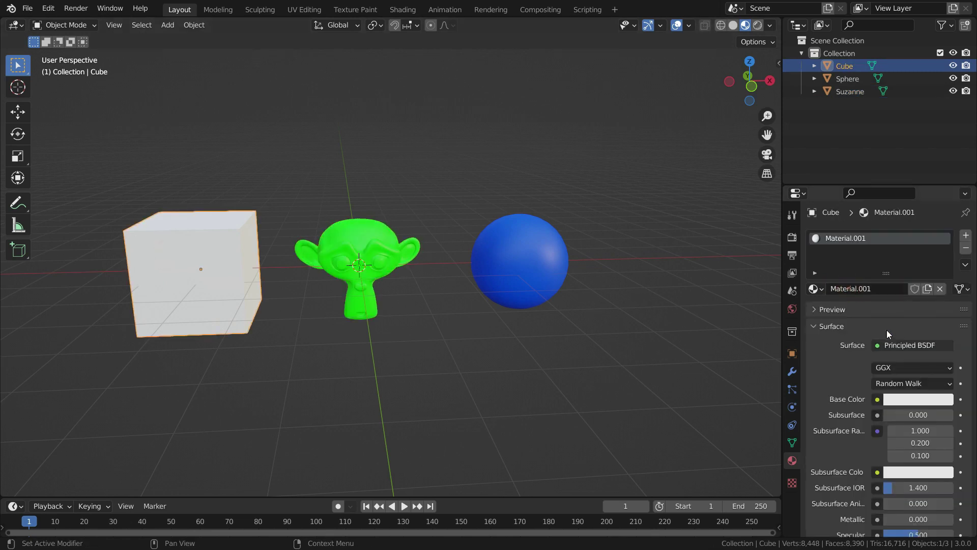
pyautogui.doubleClick(868, 290)
pyautogui.write('cube')
pyautogui.press('Return')
pyautogui.click(919, 399)
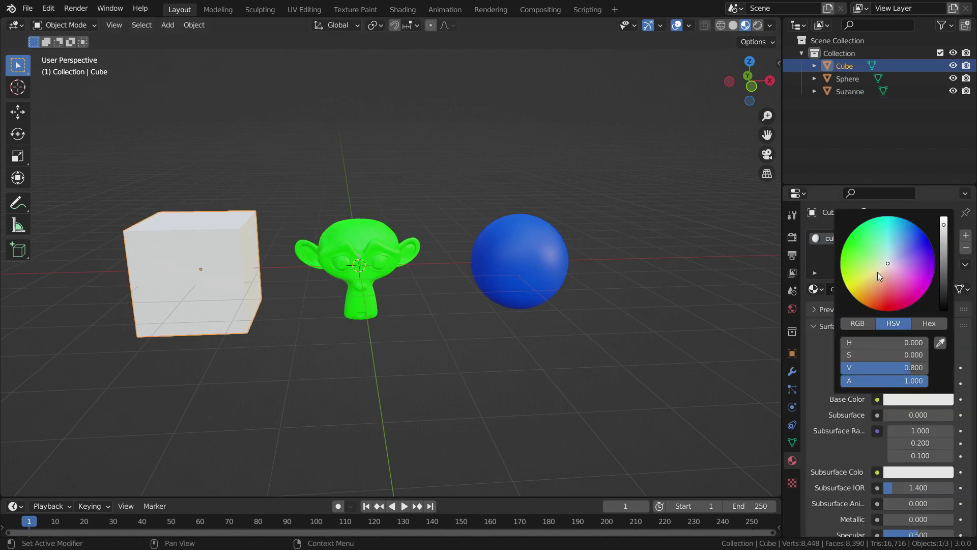
pyautogui.click(894, 307)
pyautogui.moveTo(414, 315); pyautogui.dragTo(449, 328, button='middle')
pyautogui.click(817, 289)
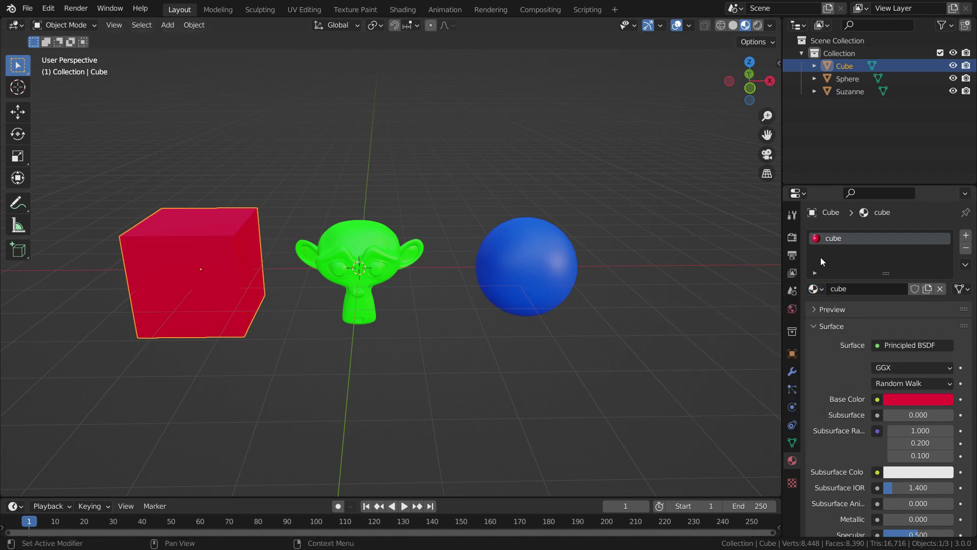
# Step: Unlink the cube, monkey and sphere materials from the cube, Suzanne and the sphere
pyautogui.click(942, 288)
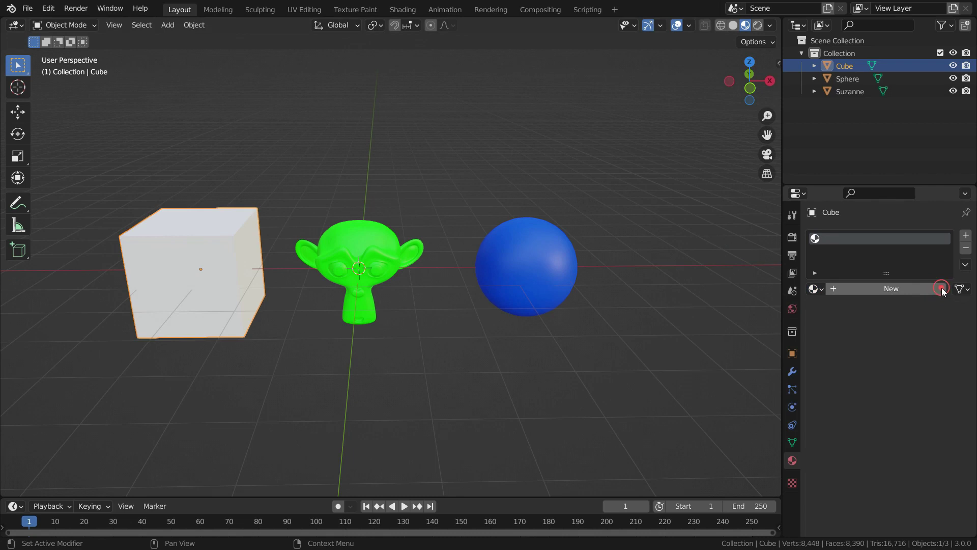
pyautogui.click(384, 250)
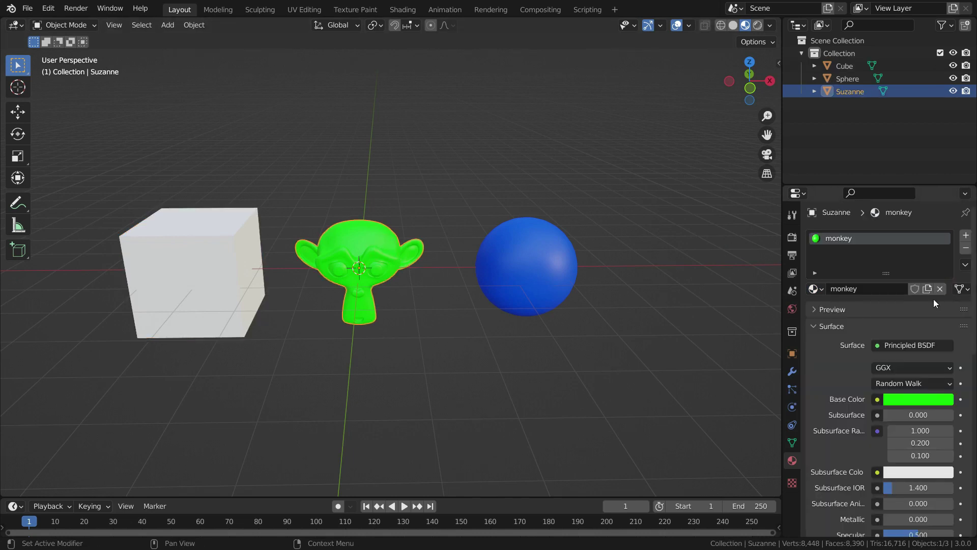
pyautogui.click(942, 288)
pyautogui.click(543, 258)
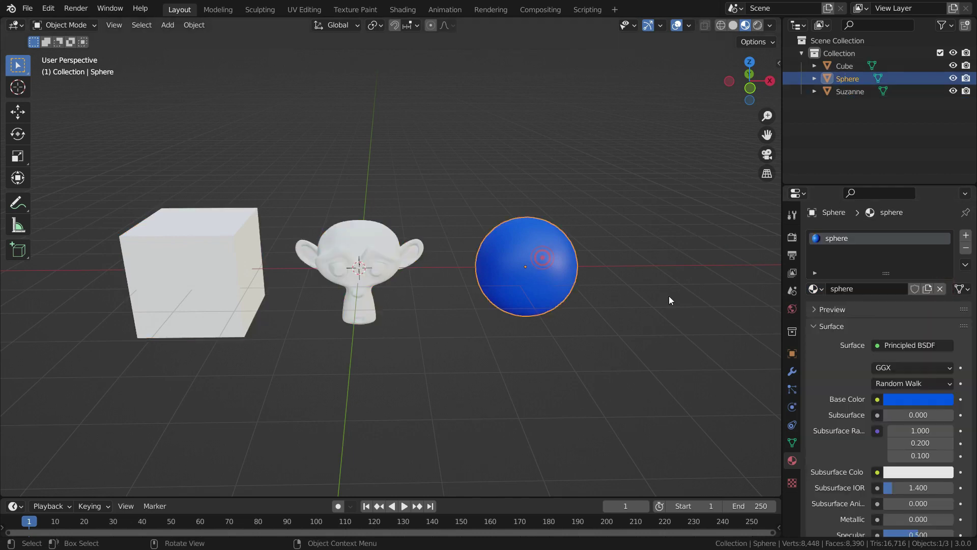
pyautogui.click(941, 288)
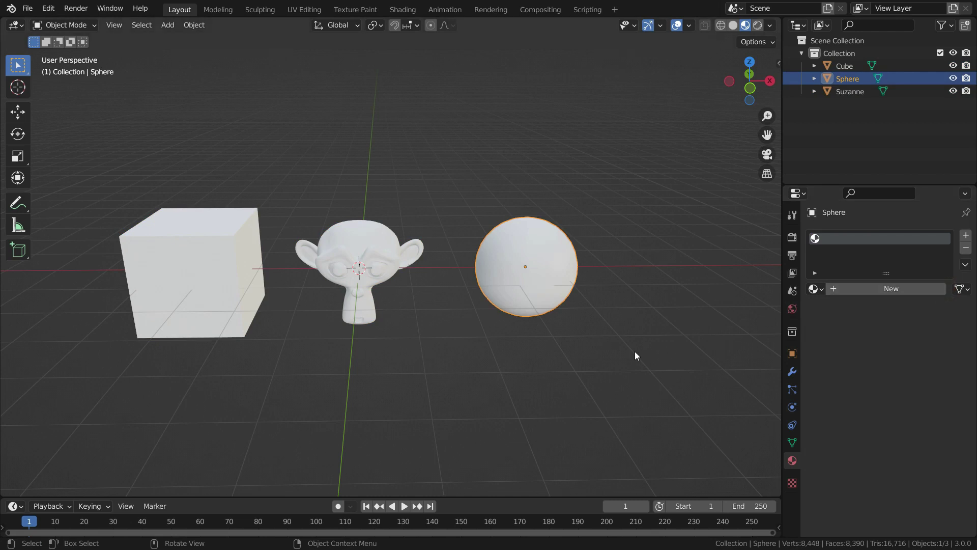
pyautogui.click(196, 256)
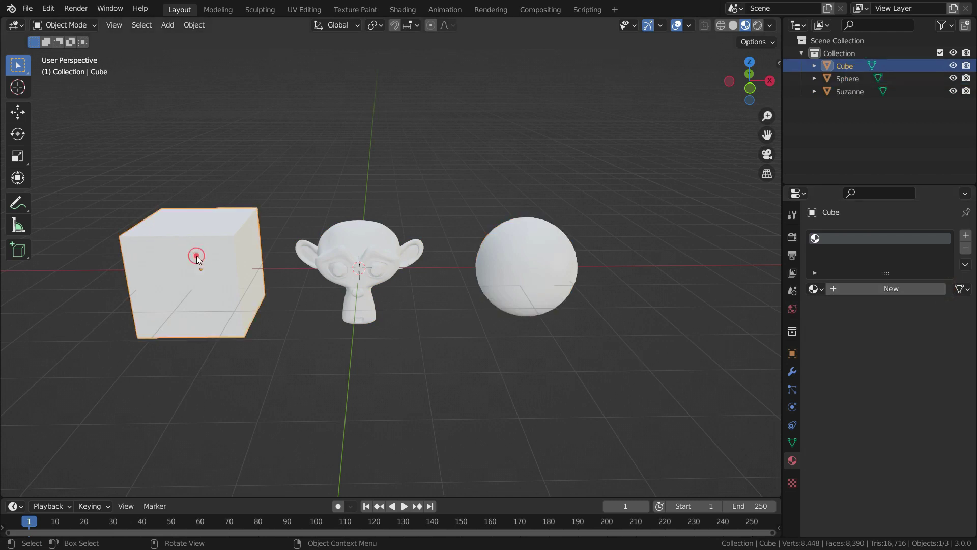
# Step: Give the cube a new orange material named 'new cube'
pyautogui.click(875, 291)
pyautogui.doubleClick(874, 288)
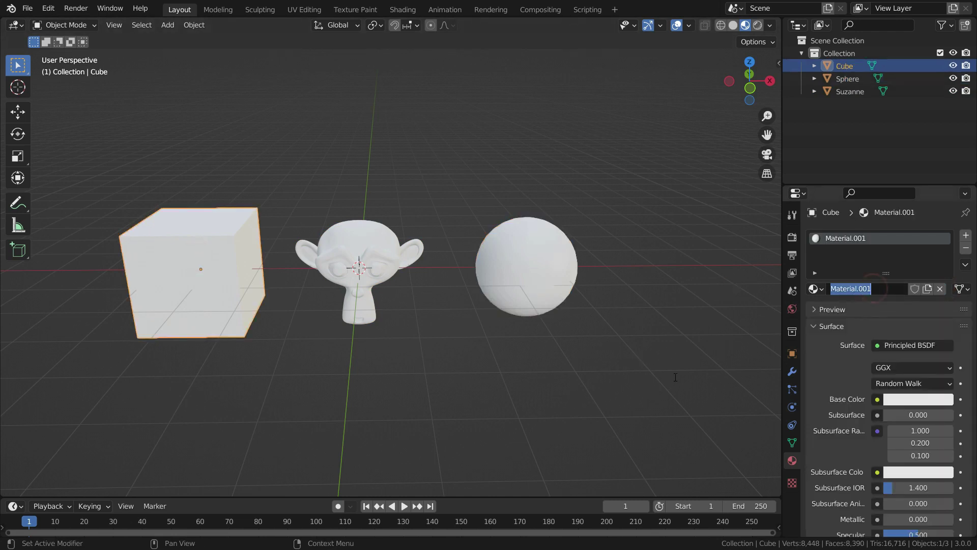
pyautogui.write('new cube')
pyautogui.press('Return')
pyautogui.click(932, 401)
pyautogui.moveTo(903, 246); pyautogui.dragTo(917, 230)
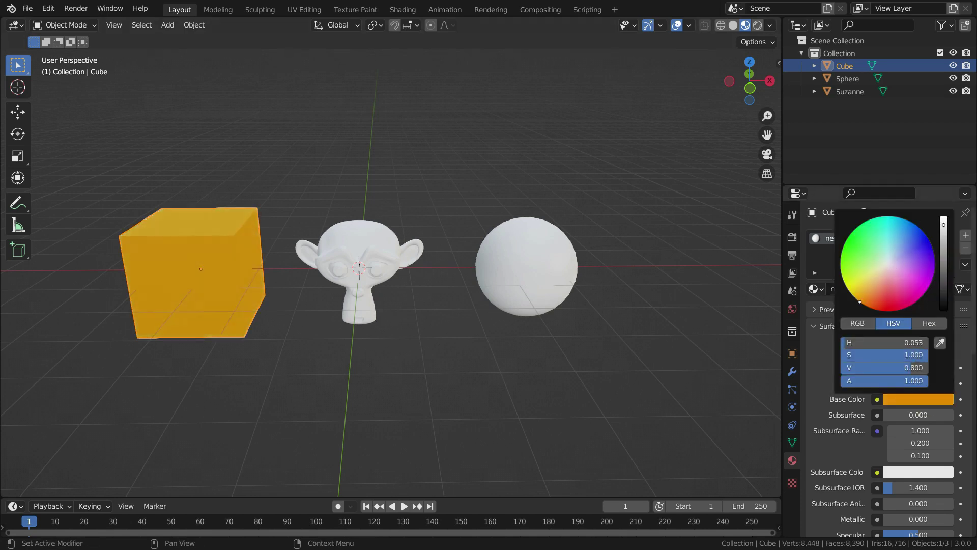
# Step: Give Suzanne a new magenta material named 'new monkey'
pyautogui.click(398, 258)
pyautogui.click(846, 291)
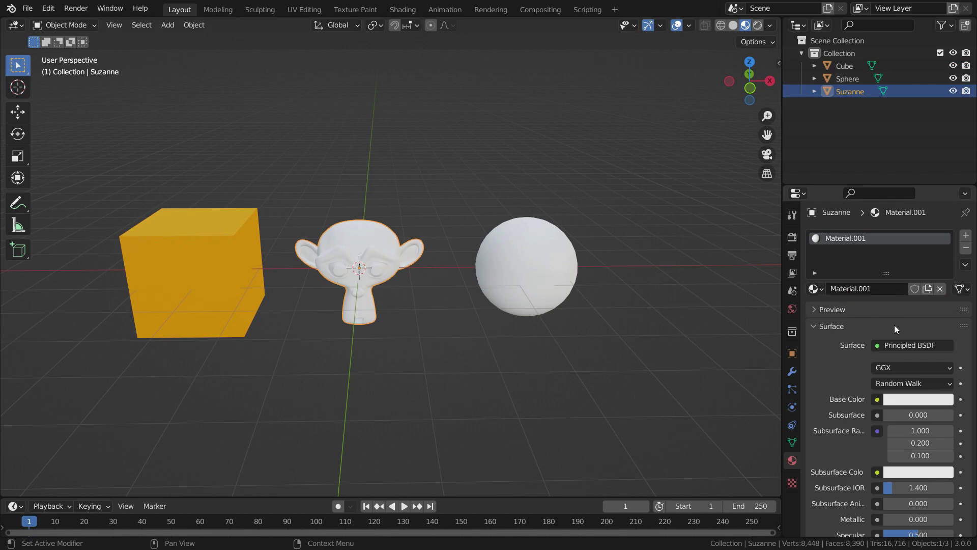
pyautogui.doubleClick(851, 289)
pyautogui.write('new monkey')
pyautogui.press('Return')
pyautogui.click(912, 399)
pyautogui.hotkey('ctrl', 'v')
# Step: Give the sphere a new cyan material named 'new sphere'
pyautogui.click(528, 261)
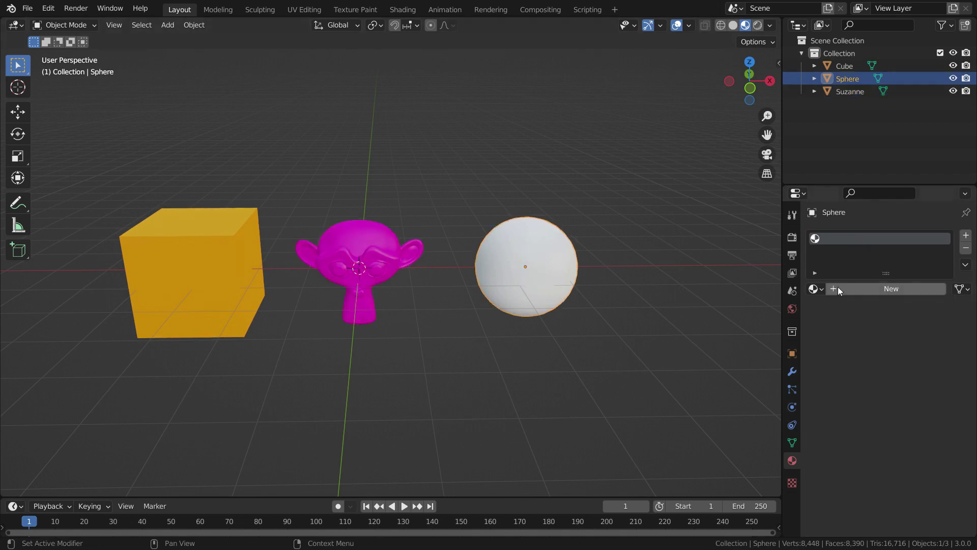
pyautogui.click(838, 286)
pyautogui.doubleClick(851, 288)
pyautogui.write('new sphere')
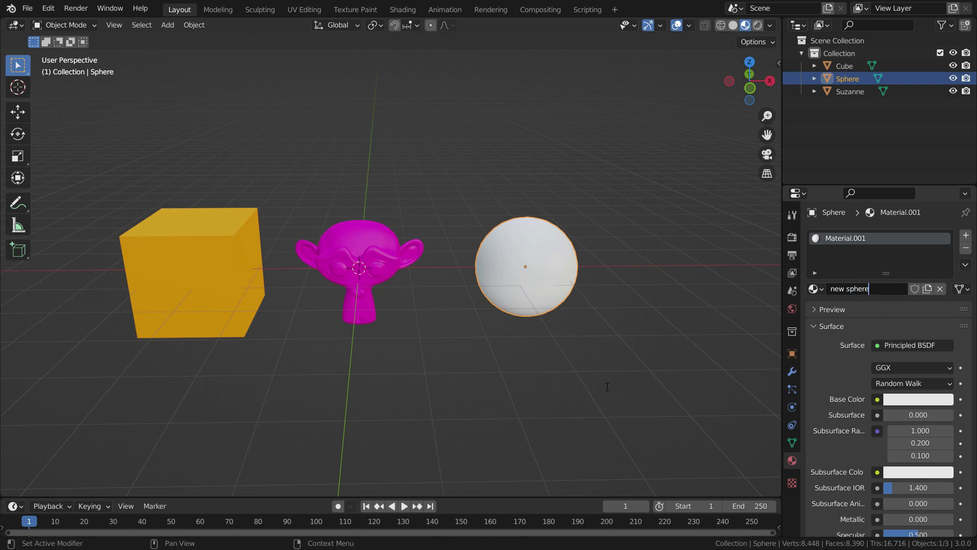
pyautogui.press('Return')
pyautogui.click(909, 402)
pyautogui.hotkey('ctrl', 'v')
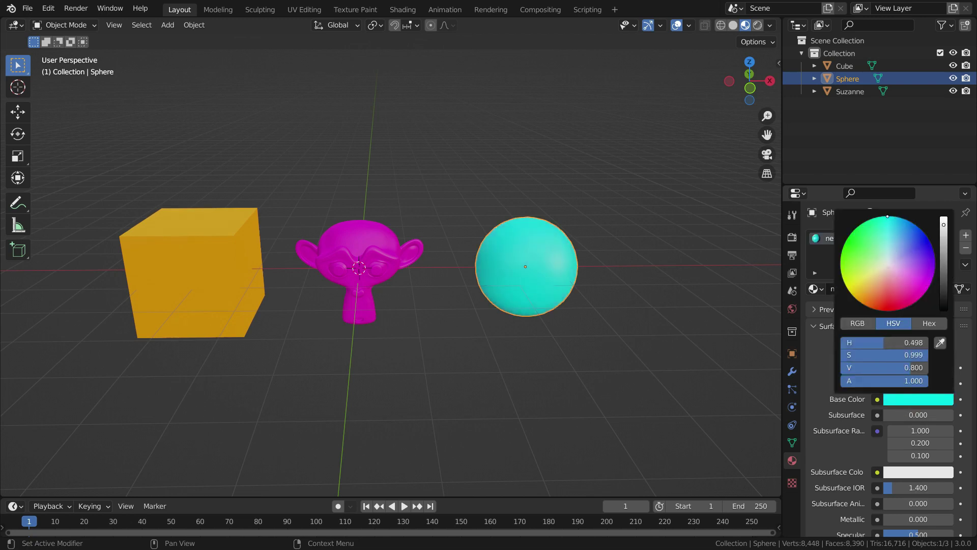
pyautogui.click(818, 289)
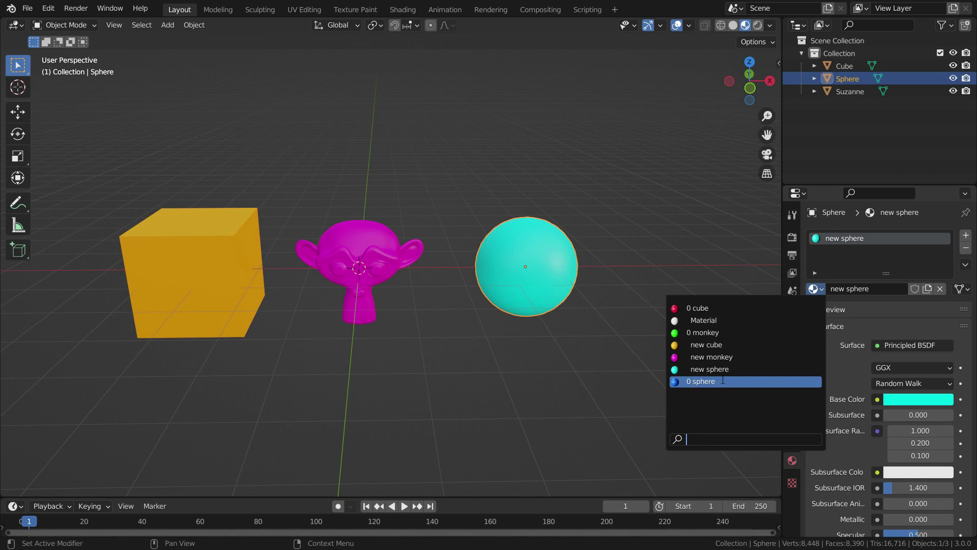
pyautogui.click(728, 247)
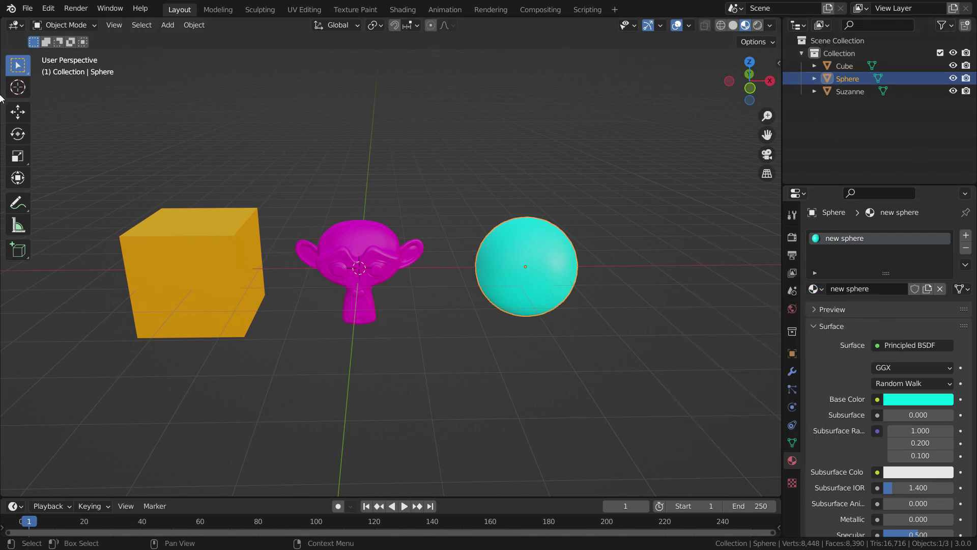
# Step: Switch the Outliner to Blender File view and expand the Materials category
pyautogui.click(821, 27)
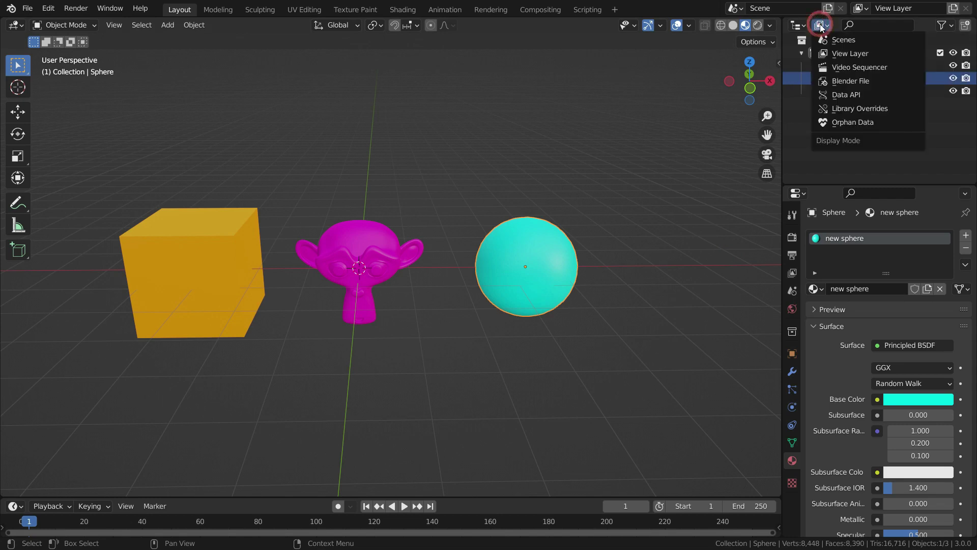
pyautogui.click(844, 83)
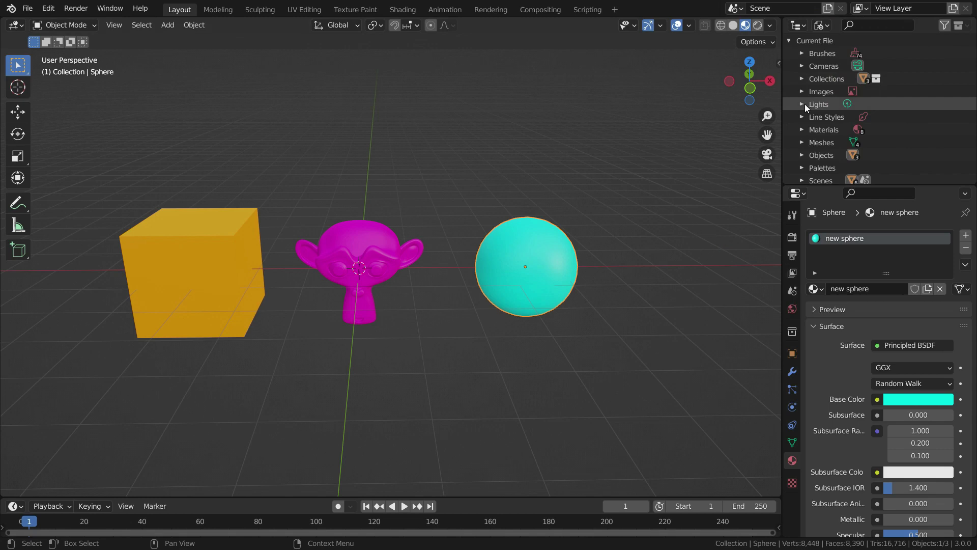
pyautogui.click(802, 130)
pyautogui.scroll(-2, 816, 108)
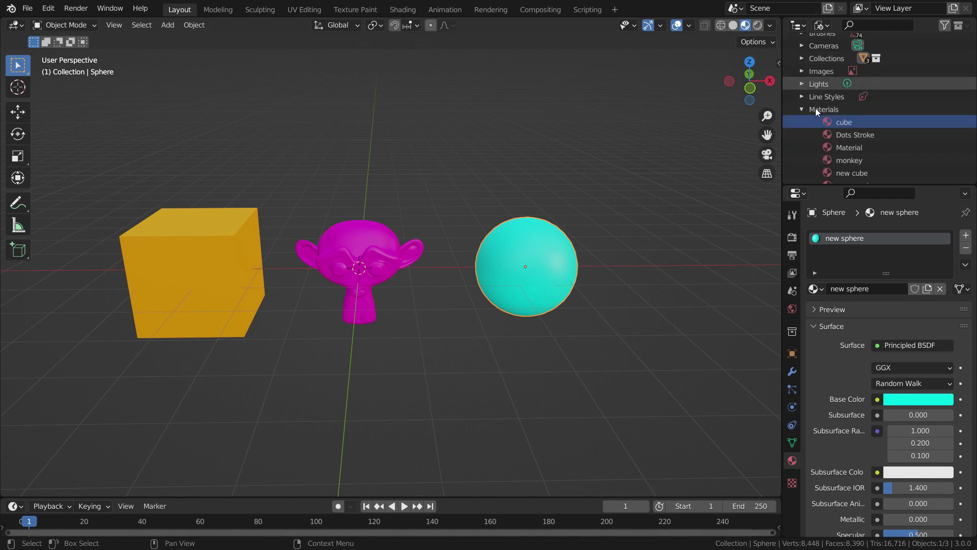
# Step: Delete the old cube, Dots Stroke, Material, monkey and sphere materials, then check the list
pyautogui.click(815, 104)
pyautogui.scroll(-2, 815, 110)
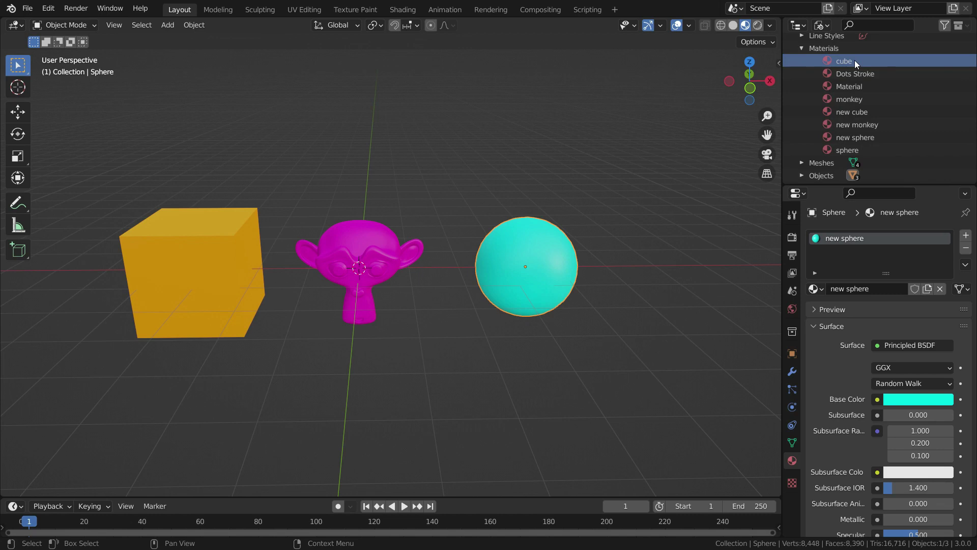
pyautogui.keyDown('ctrl'); pyautogui.click(866, 75); pyautogui.keyUp('ctrl')
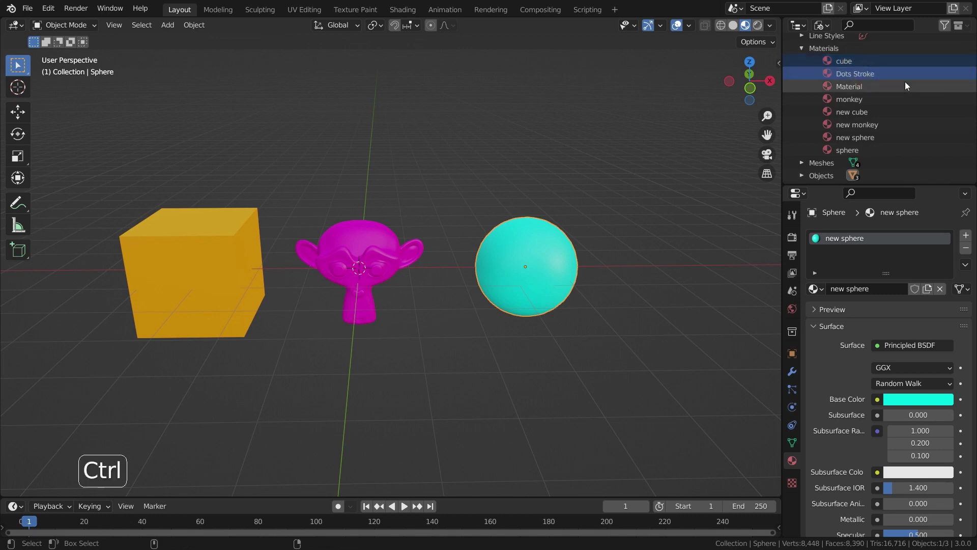
pyautogui.keyDown('ctrl'); pyautogui.click(863, 90); pyautogui.keyUp('ctrl')
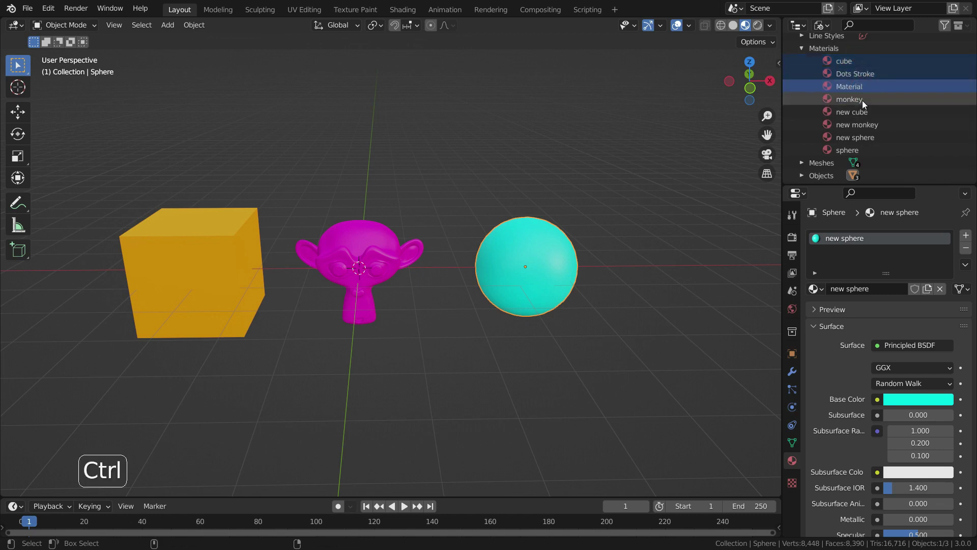
pyautogui.keyDown('ctrl'); pyautogui.click(862, 100); pyautogui.keyUp('ctrl')
pyautogui.keyDown('ctrl'); pyautogui.click(881, 149); pyautogui.keyUp('ctrl')
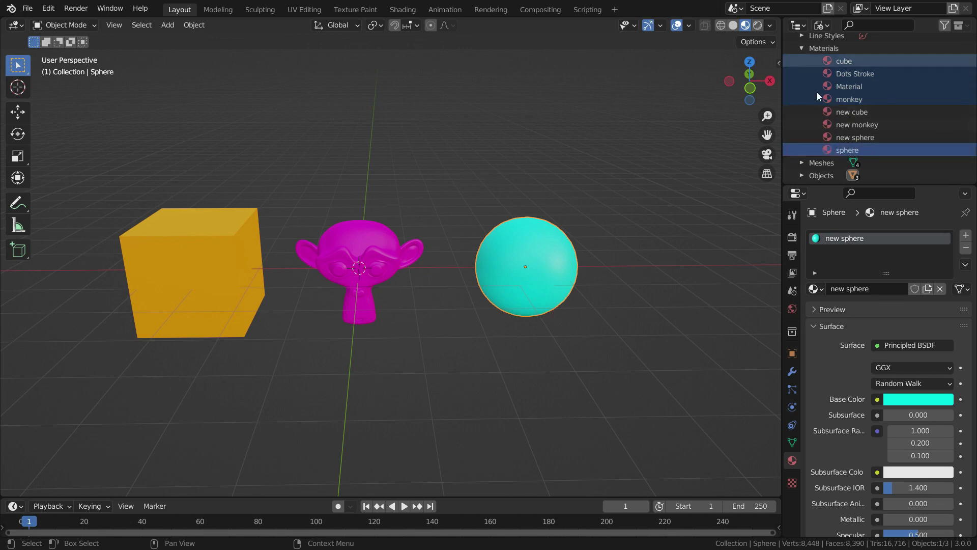
pyautogui.rightClick(906, 80)
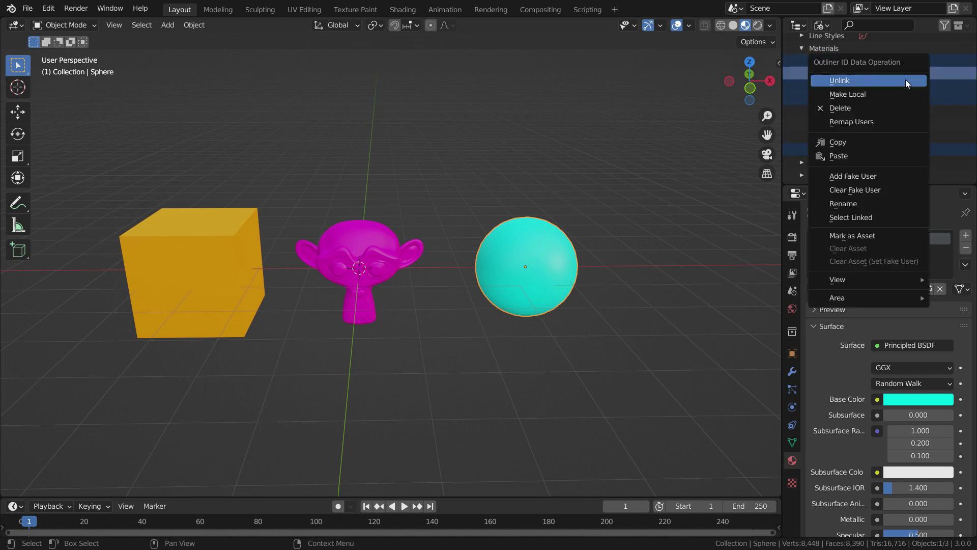
pyautogui.click(841, 109)
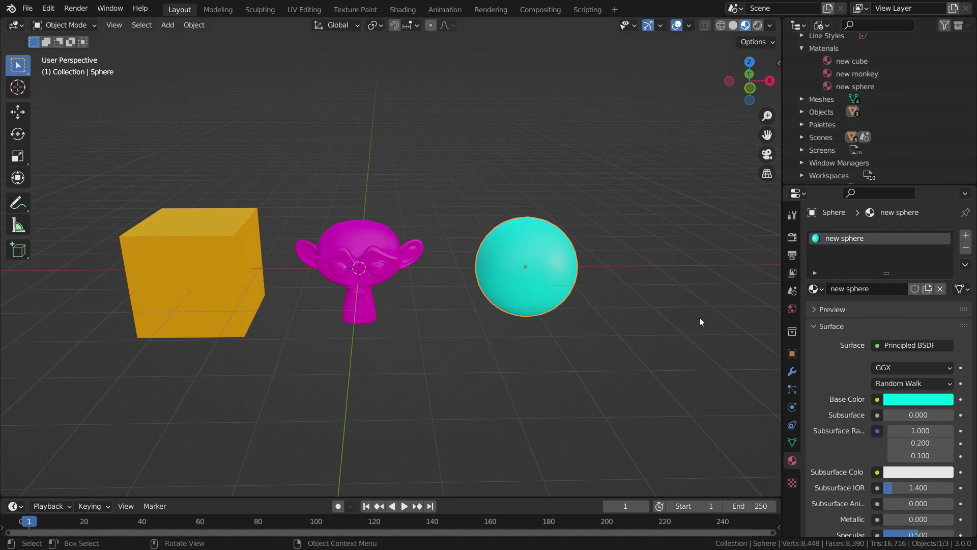
pyautogui.click(814, 289)
# Step: Undo the deletion and confirm the old materials are back with 0 users
pyautogui.hotkey('ctrl', 'z')
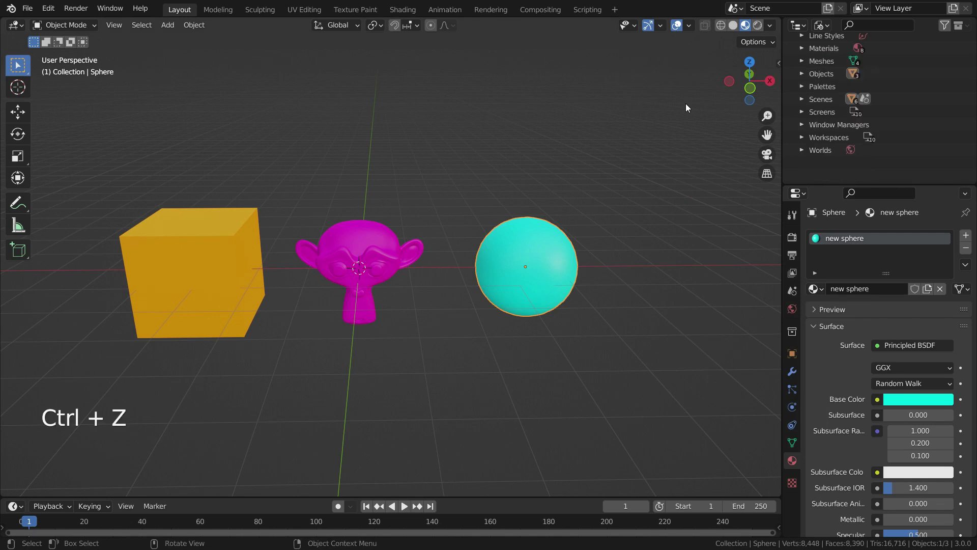
pyautogui.click(816, 289)
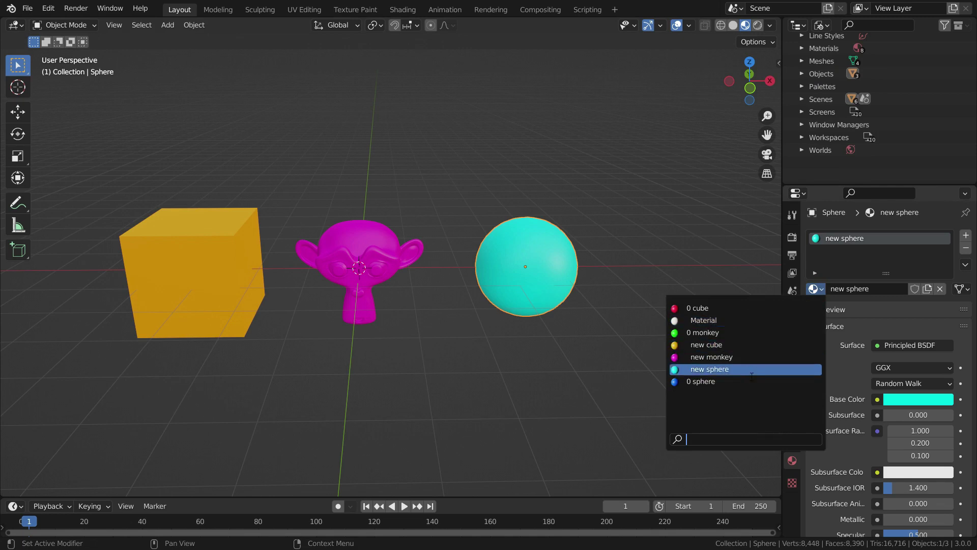
pyautogui.click(669, 204)
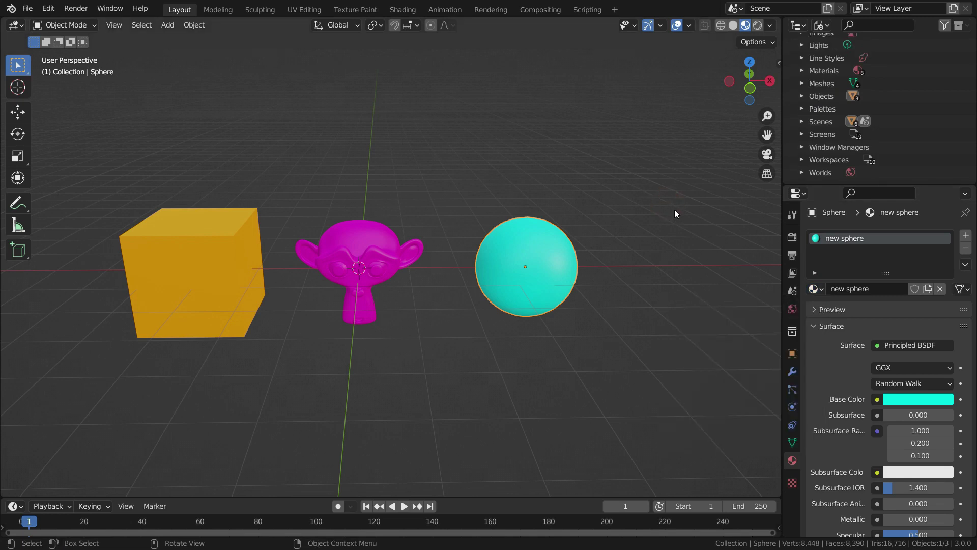
# Step: Save the scene as materials.blend
pyautogui.hotkey('ctrl', 's')
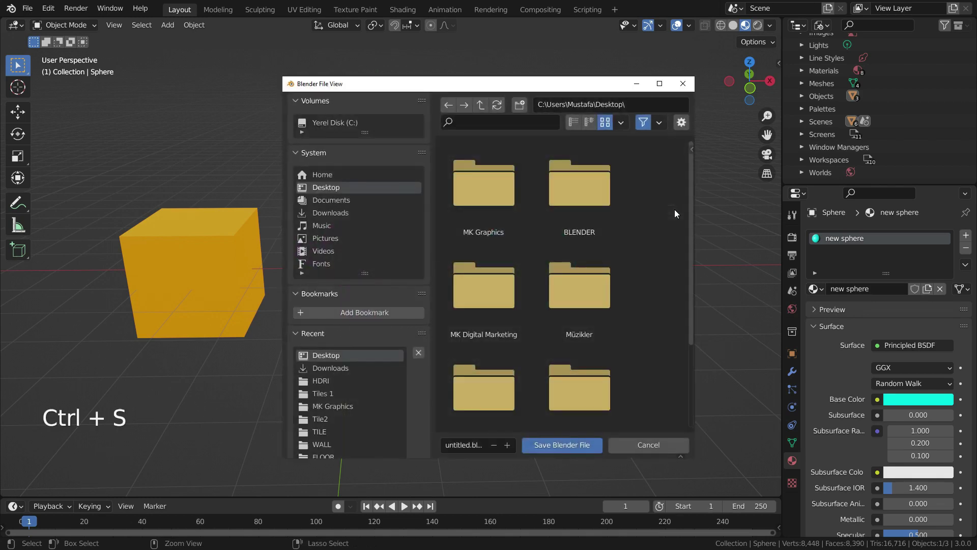
pyautogui.click(463, 445)
pyautogui.click(463, 446)
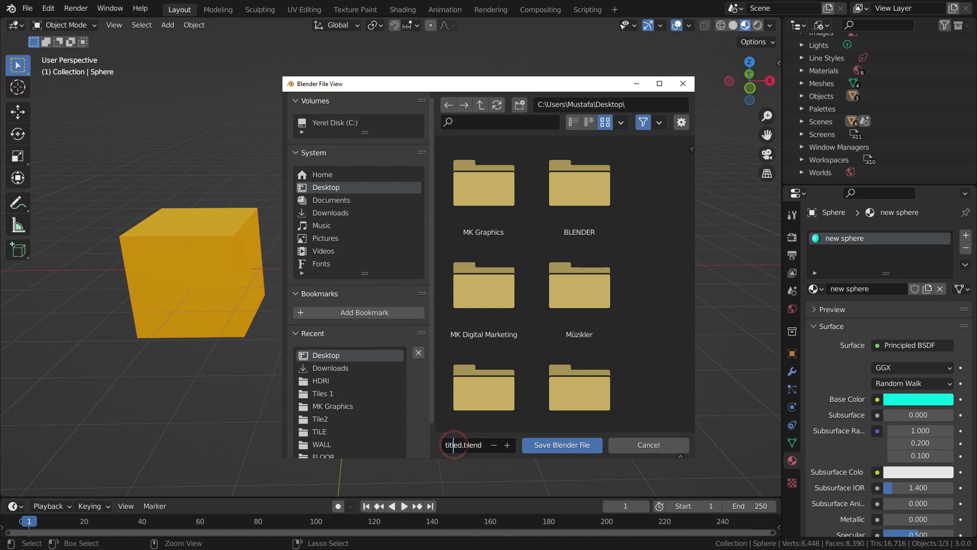
pyautogui.write('materials')
pyautogui.click(552, 444)
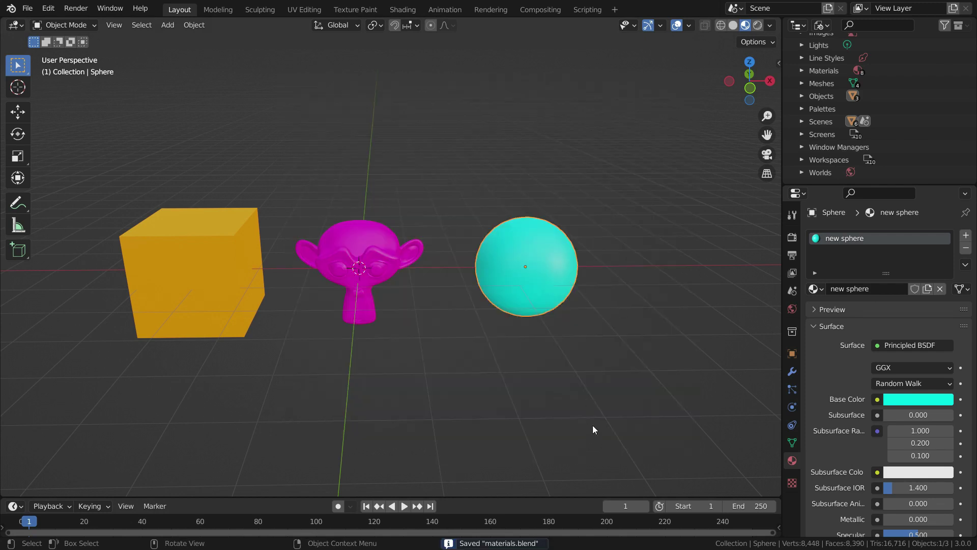
# Step: Exit fullscreen, reopen materials.blend from the desktop and check its remaining materials
pyautogui.click(110, 8)
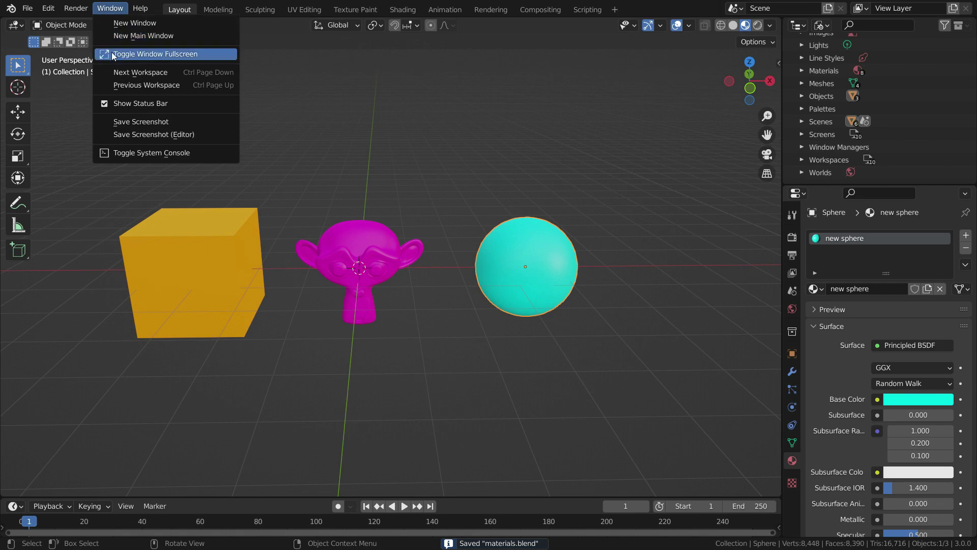
pyautogui.click(112, 53)
pyautogui.click(387, 540)
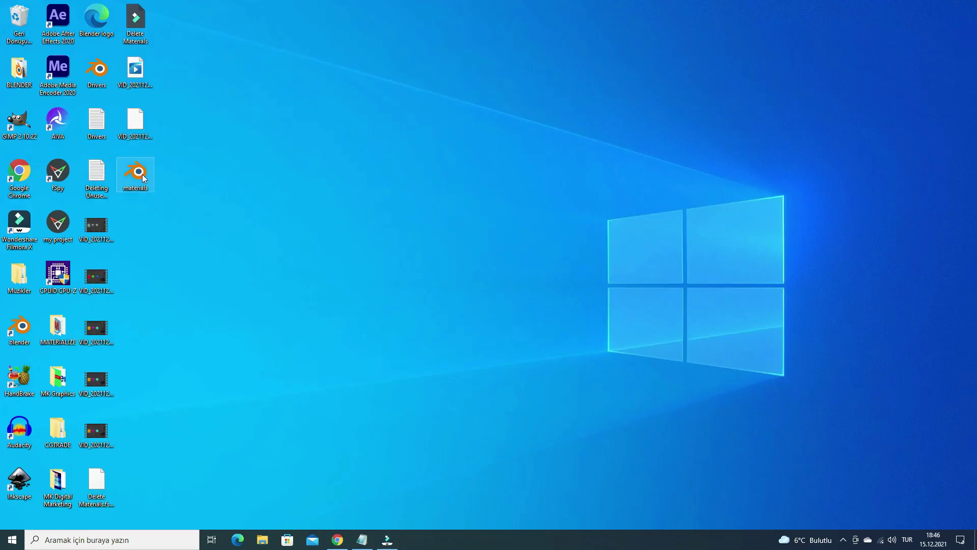
pyautogui.press('Return')
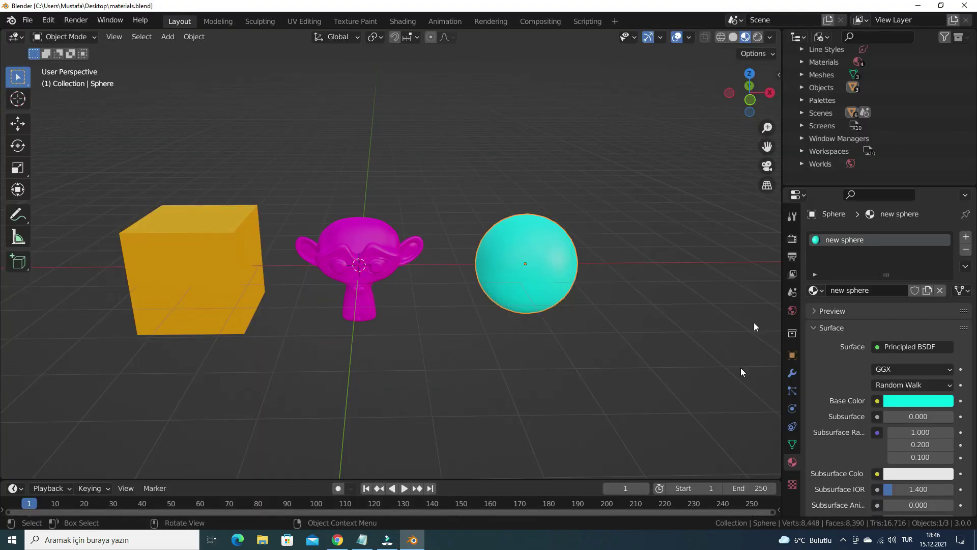
pyautogui.click(817, 290)
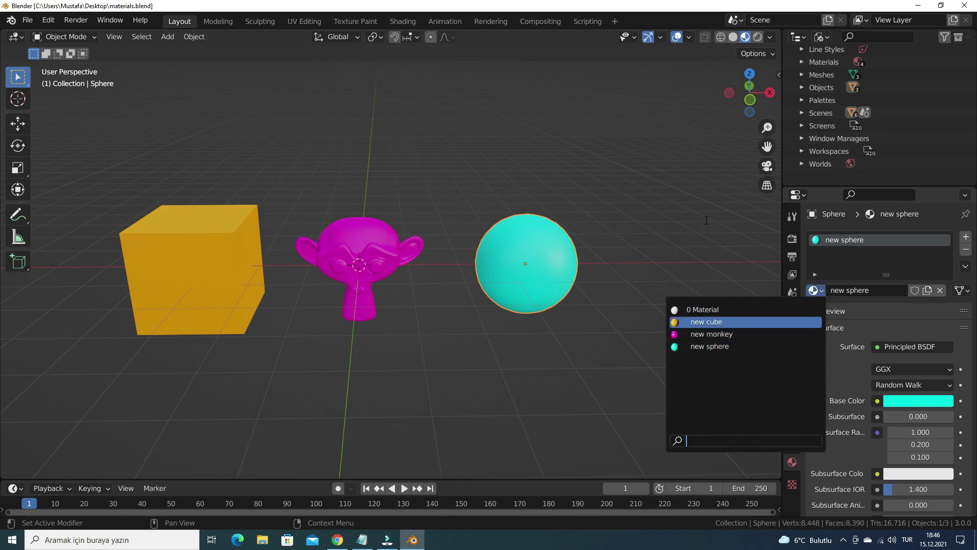
# Step: Replace the sphere's material with a new 'fake material' protected by a fake user
pyautogui.click(706, 220)
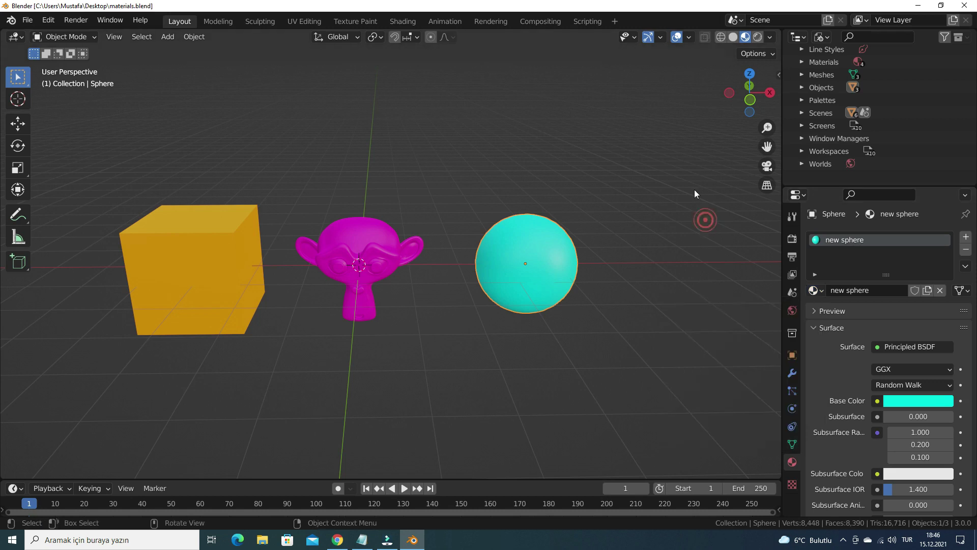
pyautogui.hotkey('alt', 'F11')
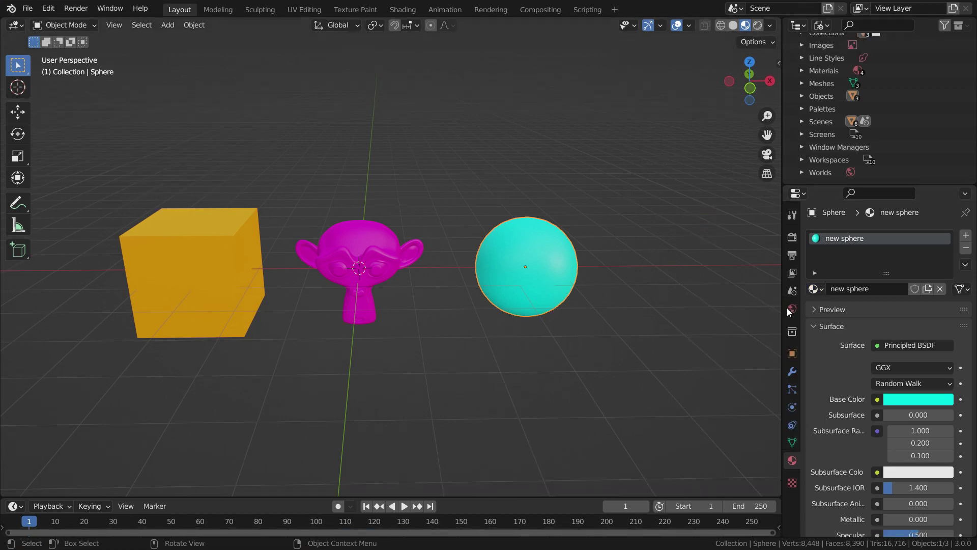
pyautogui.click(941, 288)
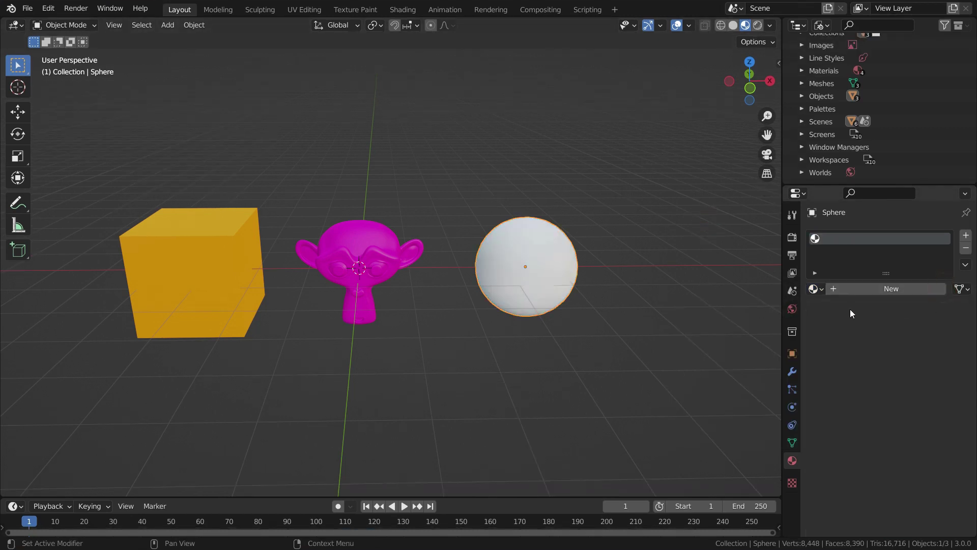
pyautogui.click(856, 292)
pyautogui.doubleClick(868, 288)
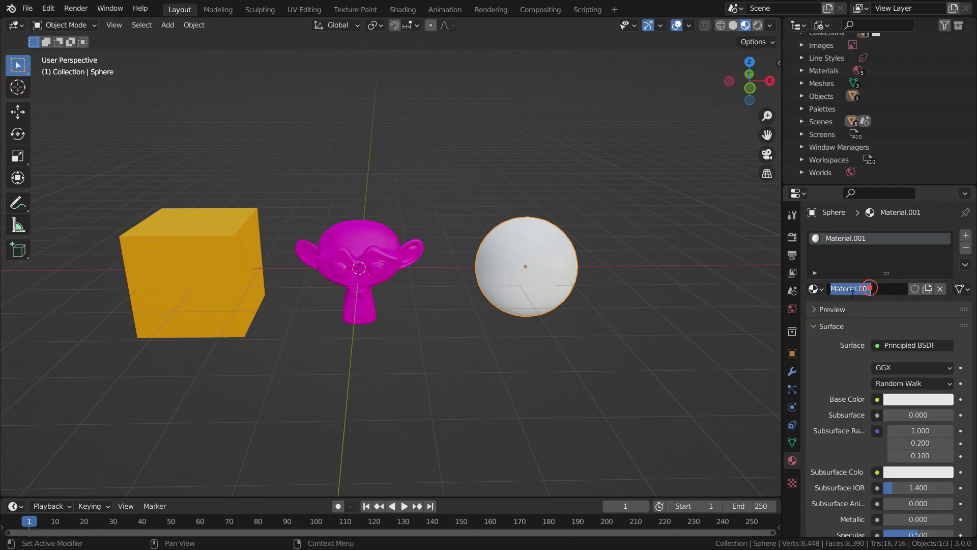
pyautogui.write('fake materials')
pyautogui.press('BackSpace')
pyautogui.press('Return')
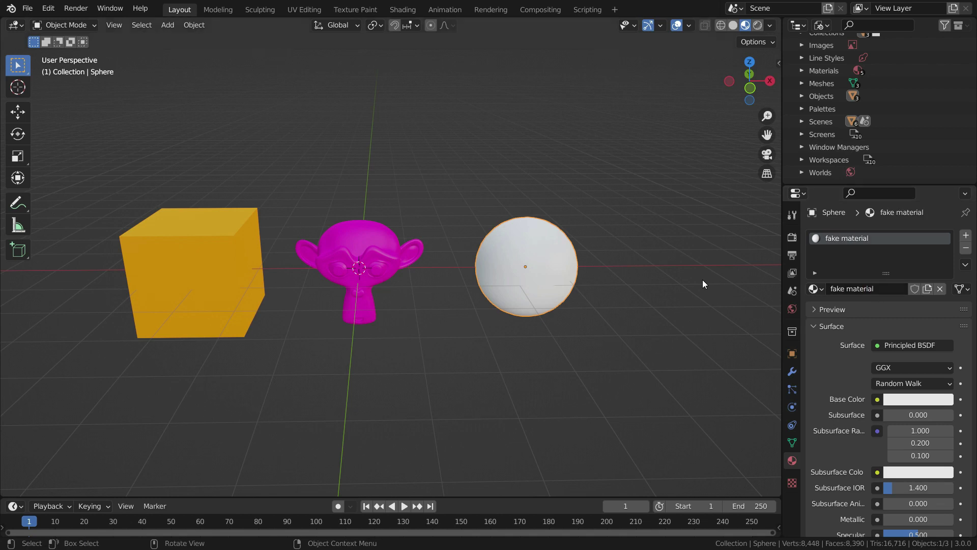
pyautogui.click(915, 289)
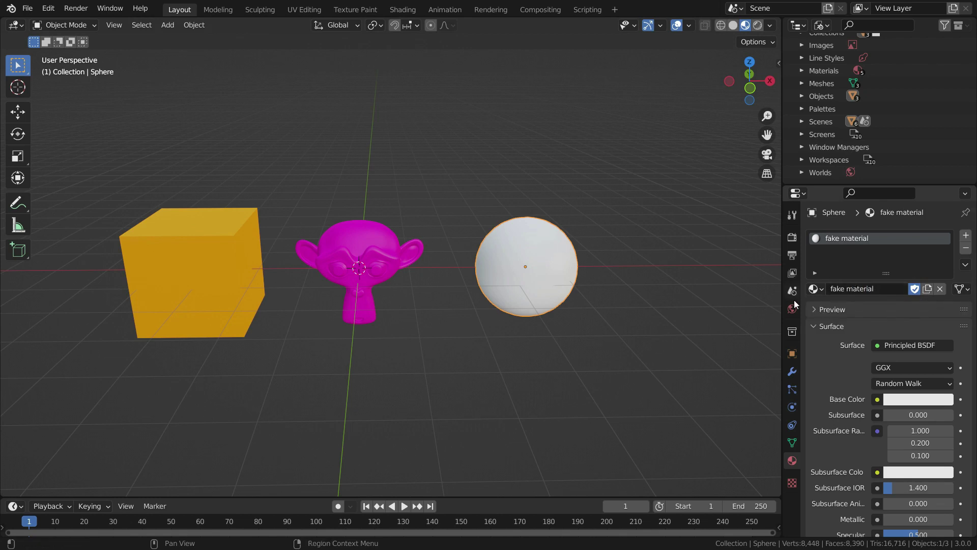
# Step: Set fake material's base colour to a dark red
pyautogui.click(903, 400)
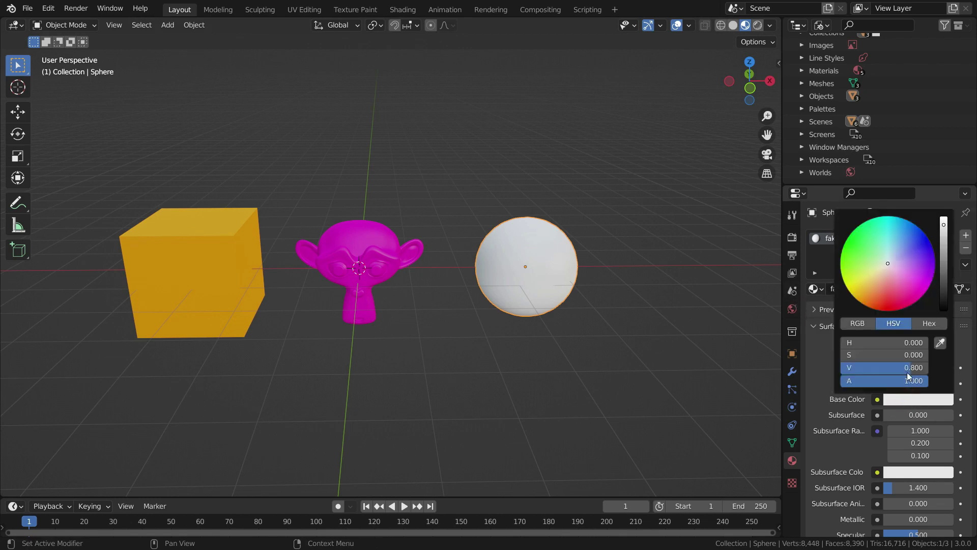
pyautogui.click(885, 282)
pyautogui.moveTo(885, 282); pyautogui.dragTo(893, 304)
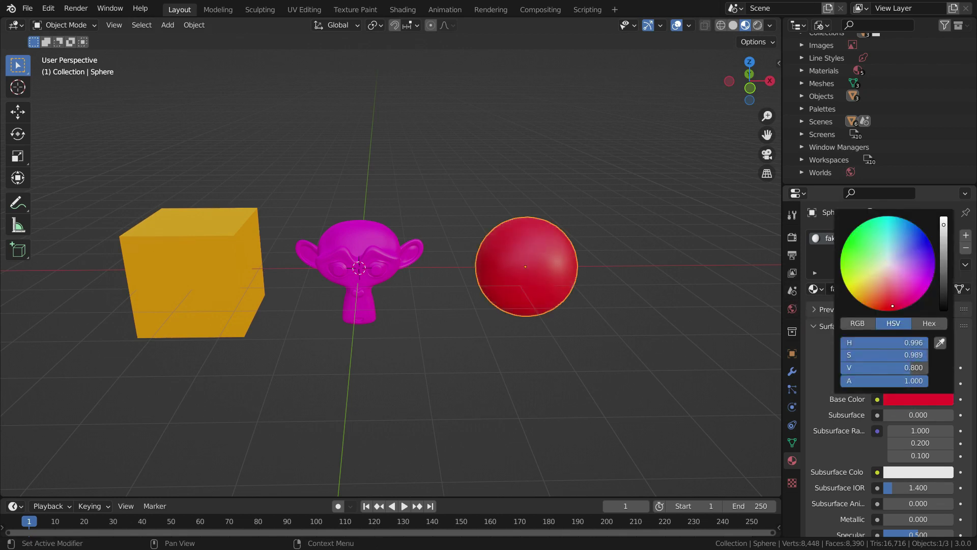
pyautogui.click(945, 226)
pyautogui.moveTo(945, 226); pyautogui.dragTo(945, 267)
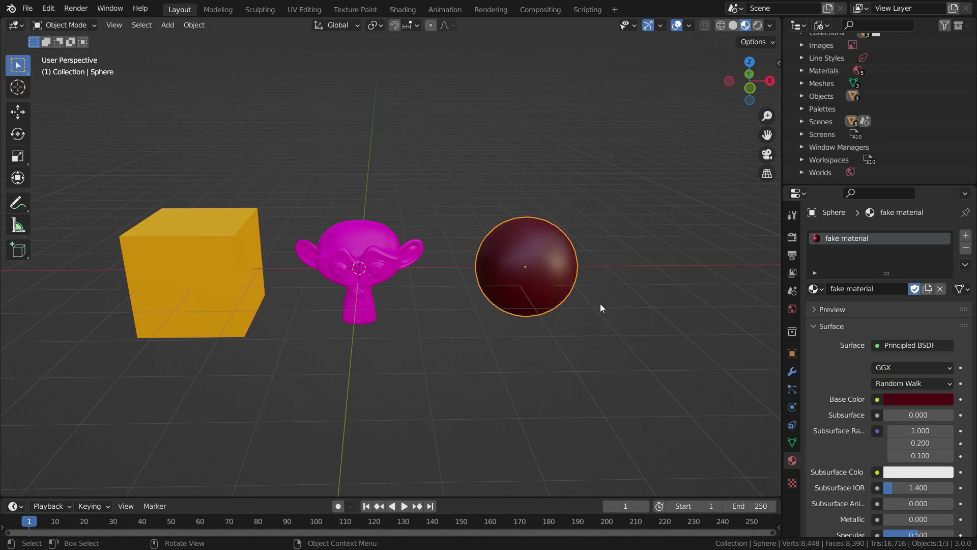
# Step: Reassign 'new sphere' to the sphere and confirm 'fake material' shows its F fake user
pyautogui.click(814, 288)
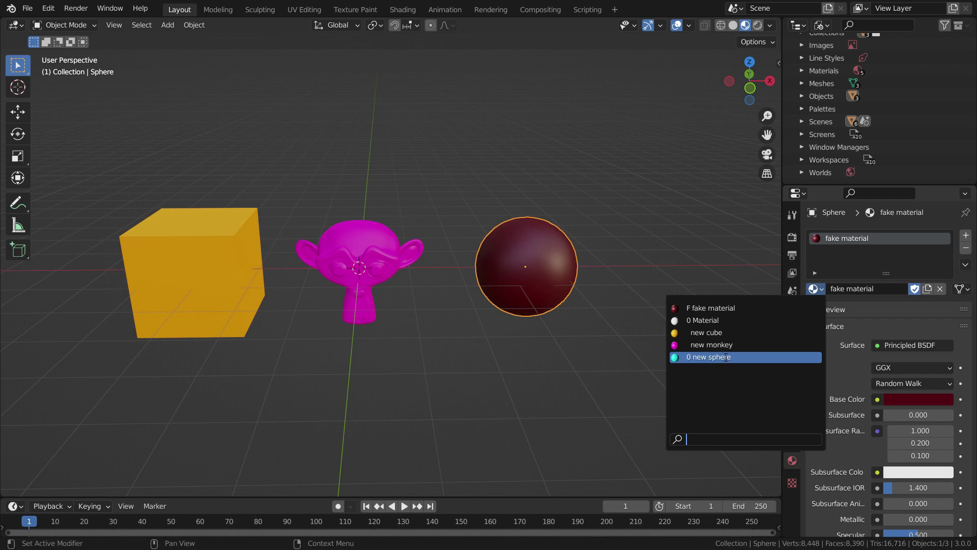
pyautogui.click(725, 357)
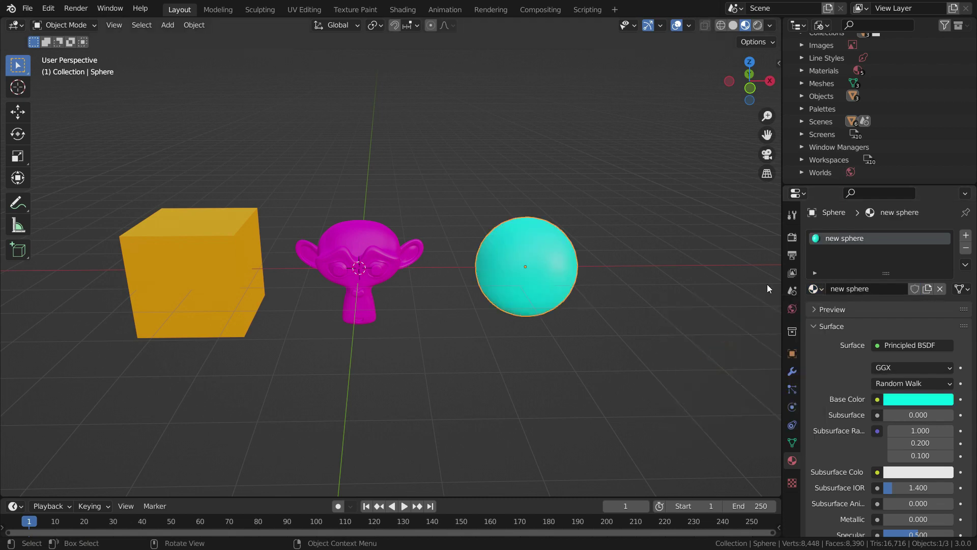
pyautogui.click(815, 288)
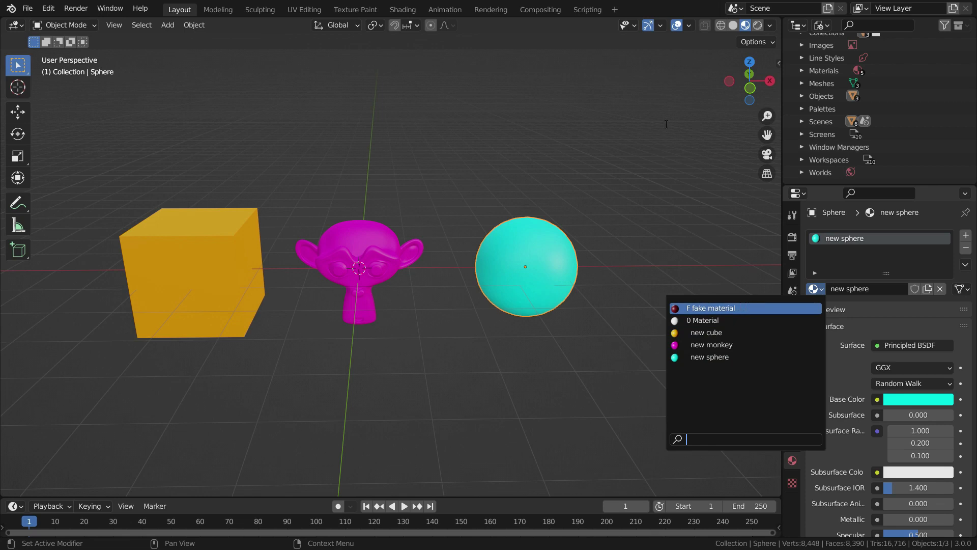
pyautogui.click(675, 233)
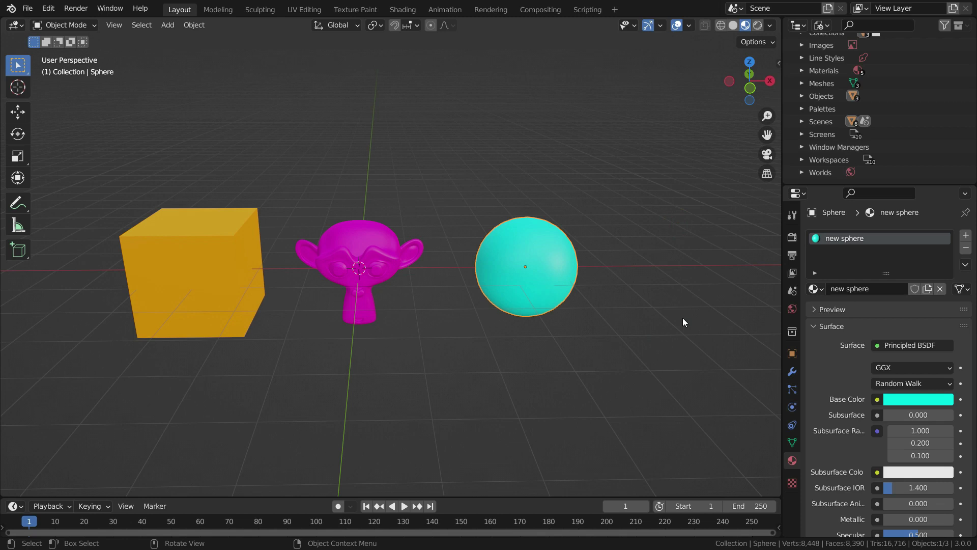
# Step: Save materials.blend, leave fullscreen, reopen it and check that four materials remain
pyautogui.hotkey('ctrl', 's')
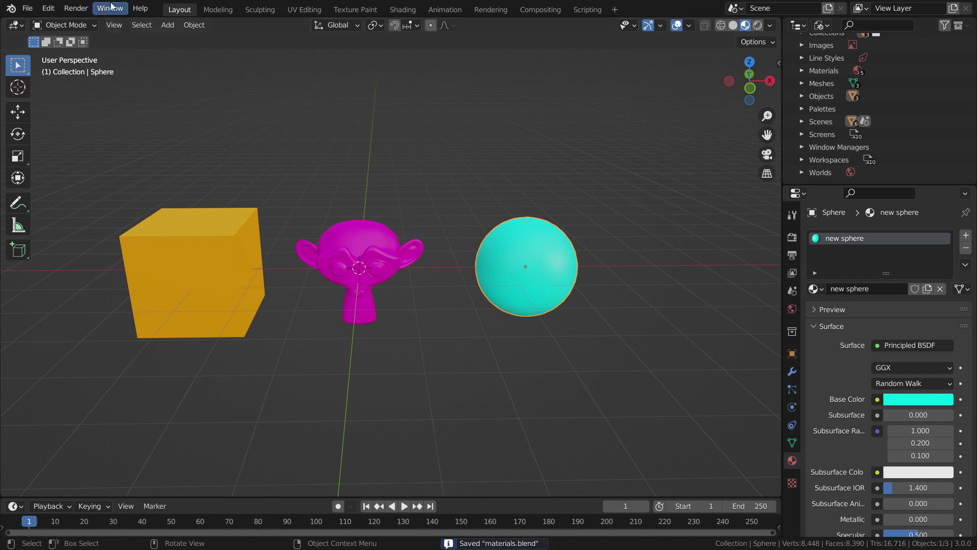
pyautogui.click(111, 8)
pyautogui.click(127, 45)
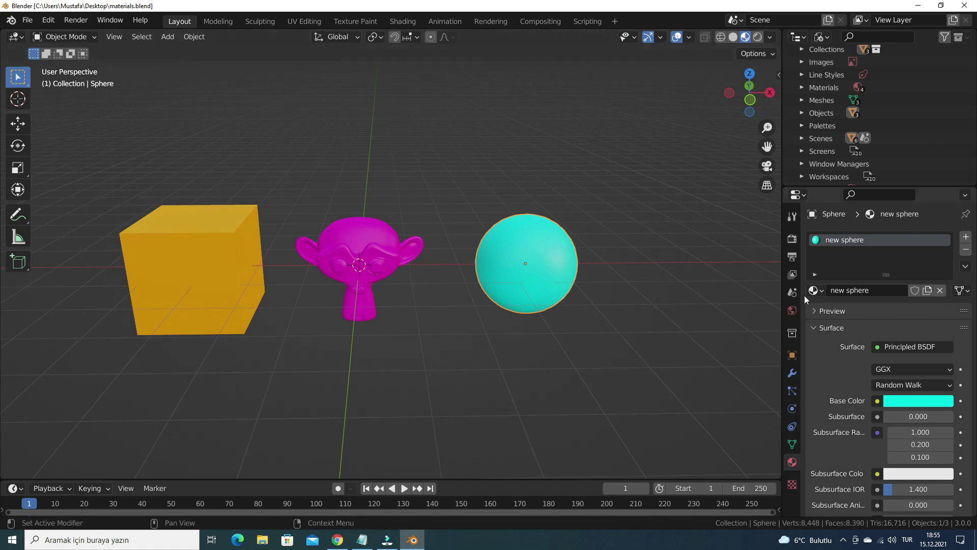
pyautogui.click(814, 290)
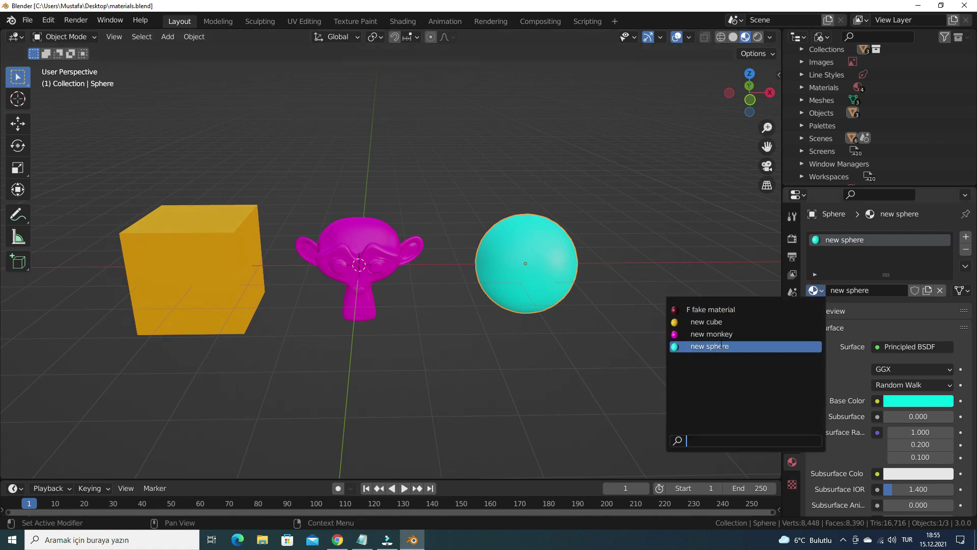